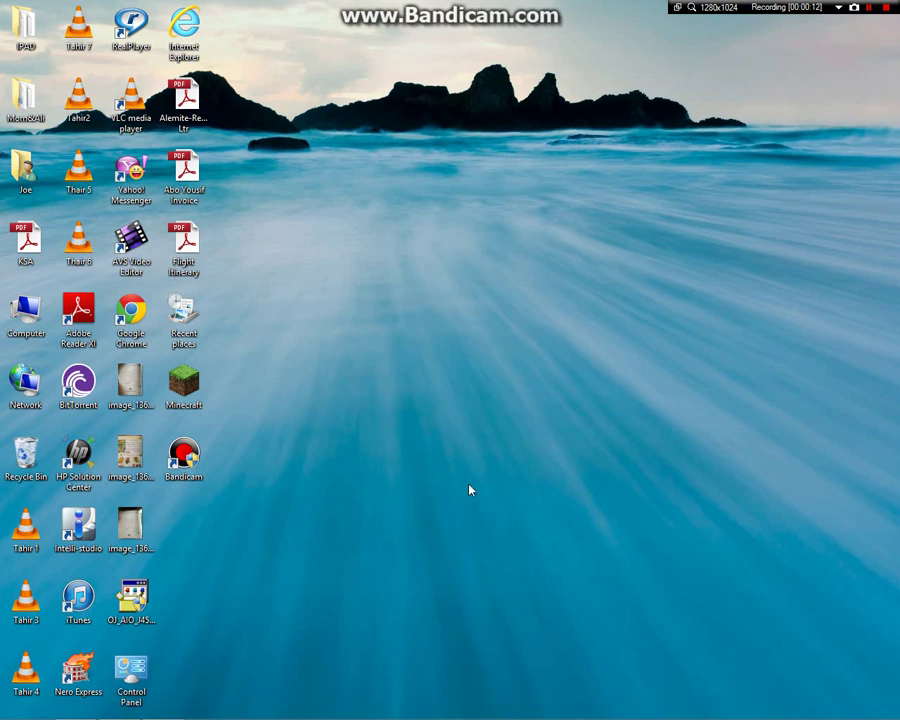
# - Open iTunes and bring up the connected iPad's summary page
pyautogui.click(78, 598)
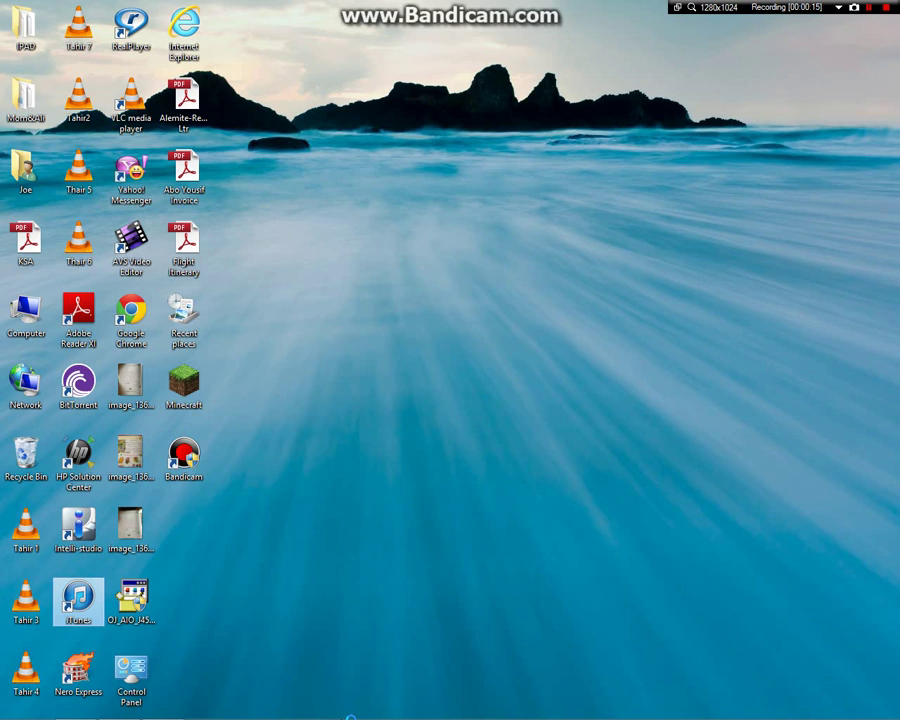
pyautogui.moveTo(345, 716)
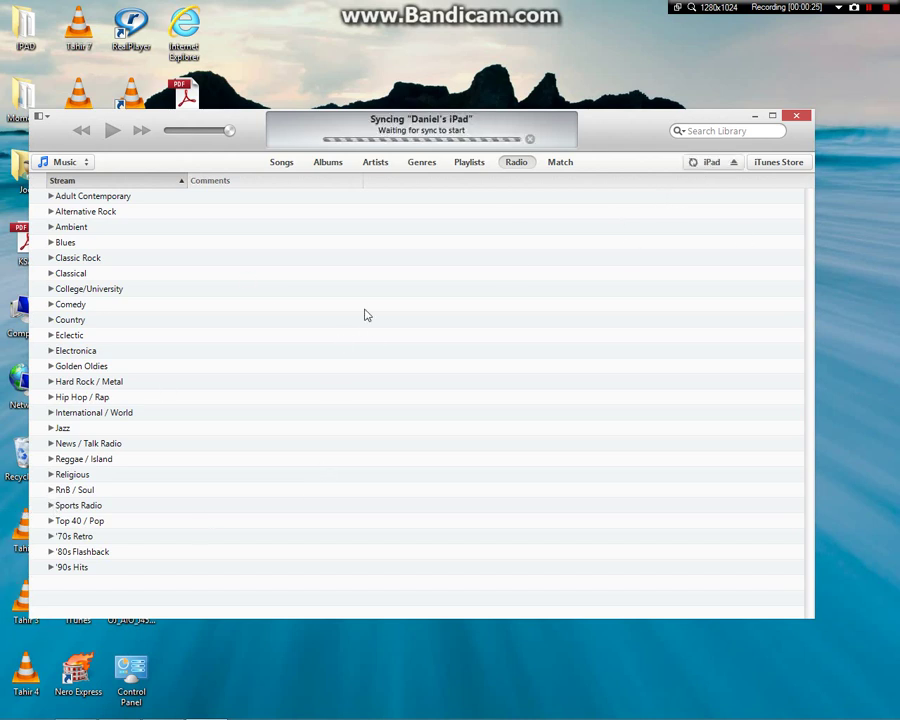
pyautogui.click(710, 162)
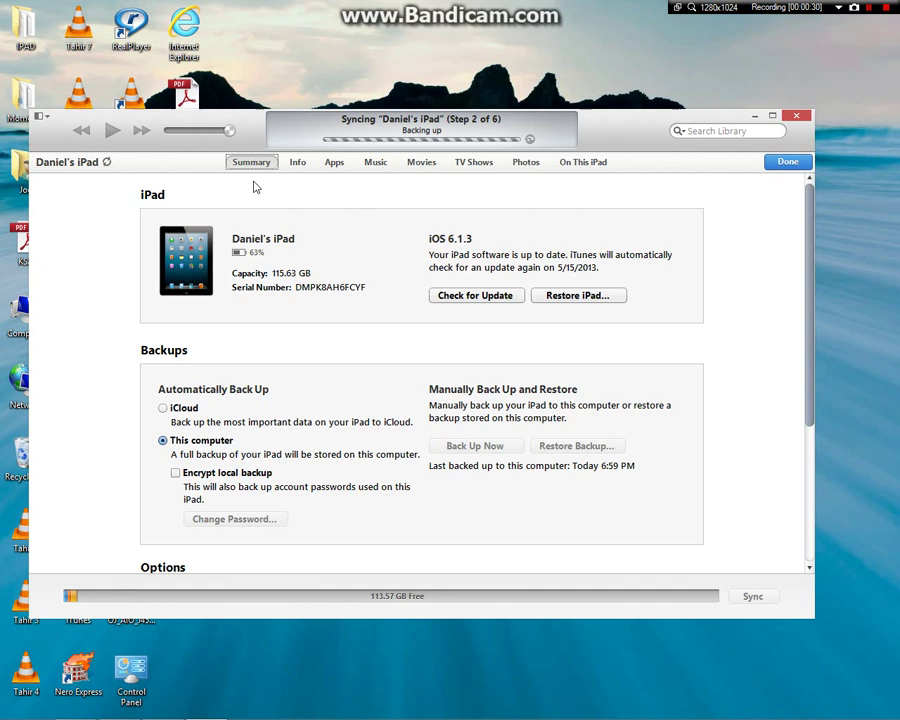
pyautogui.click(791, 164)
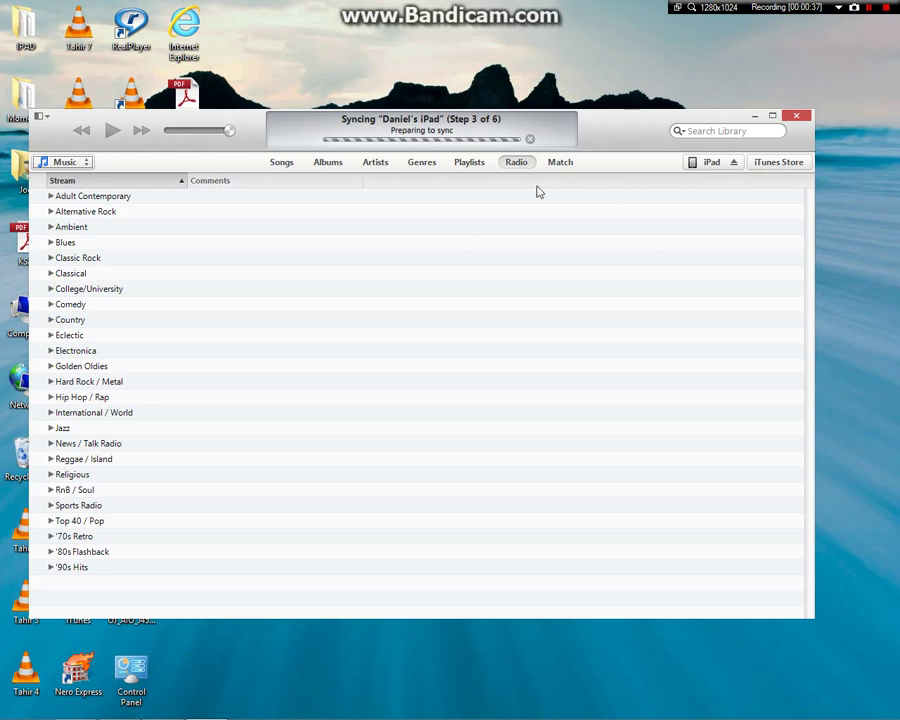
pyautogui.click(699, 164)
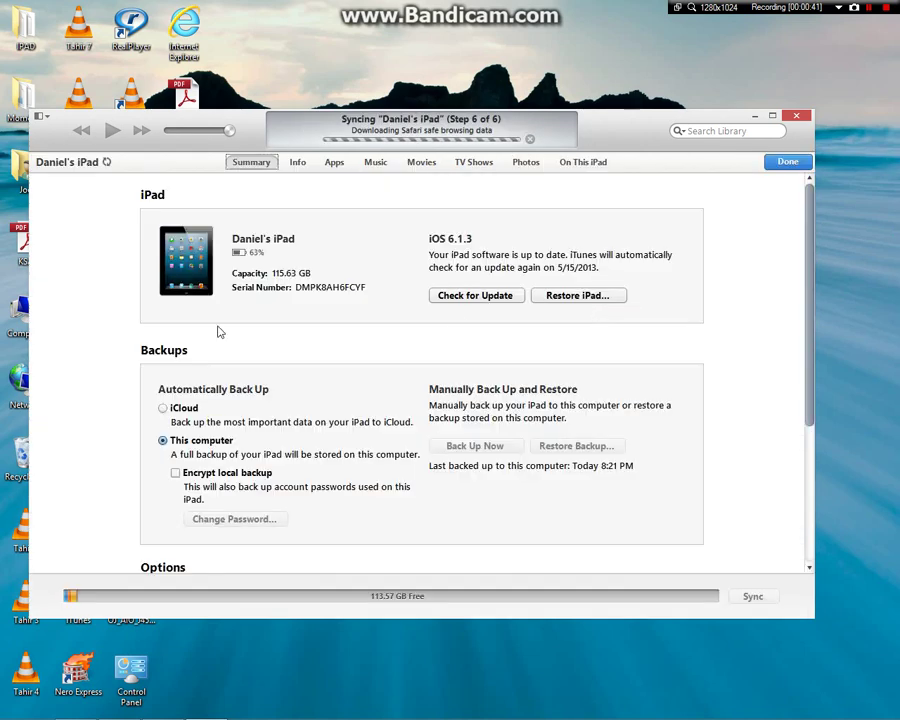
pyautogui.scroll(-2, 250, 330)
pyautogui.scroll(2, 280, 322)
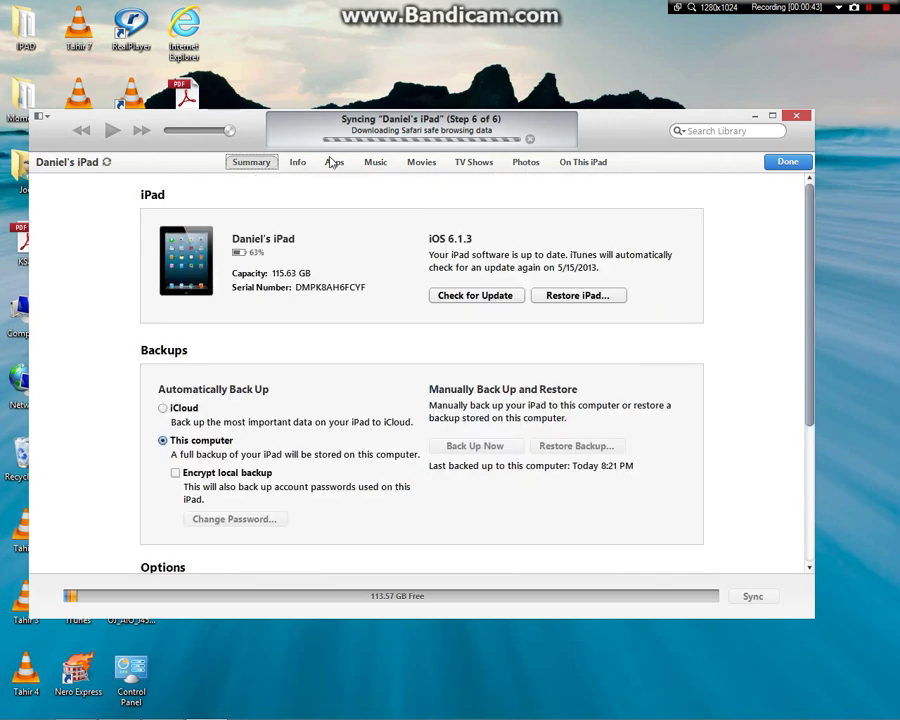
# - Open the iPad's app settings and show the MediaPlayer app's documents under File Sharing
pyautogui.click(330, 163)
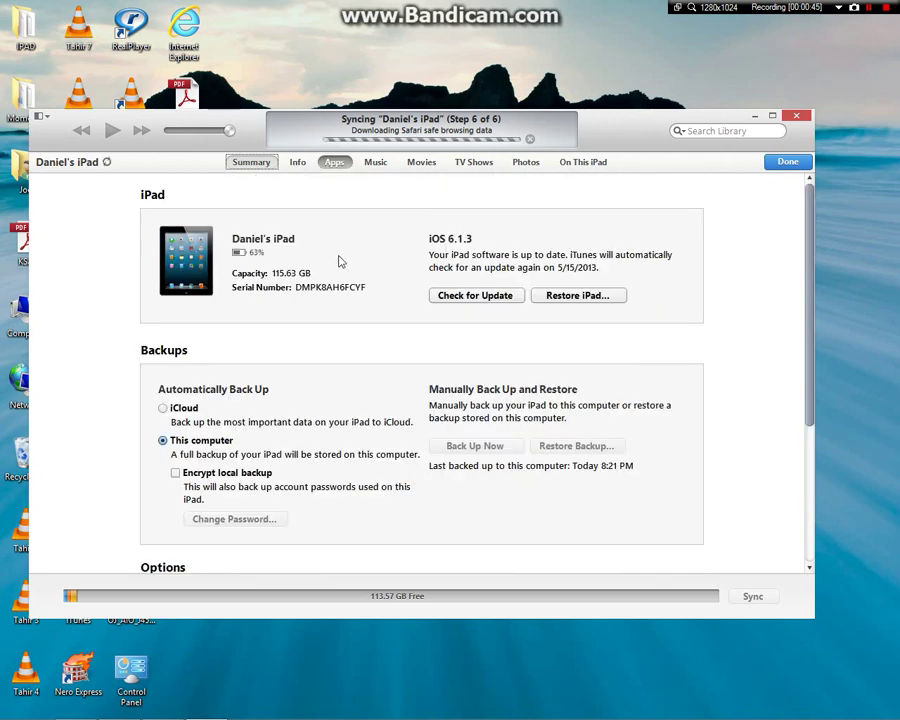
pyautogui.scroll(-1, 495, 330)
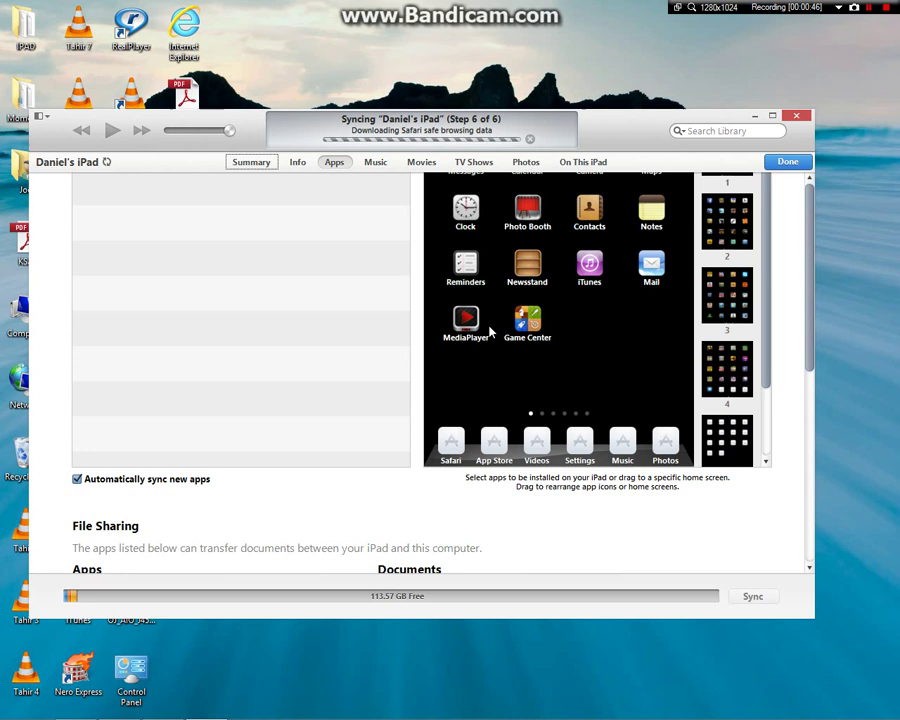
pyautogui.scroll(1, 488, 326)
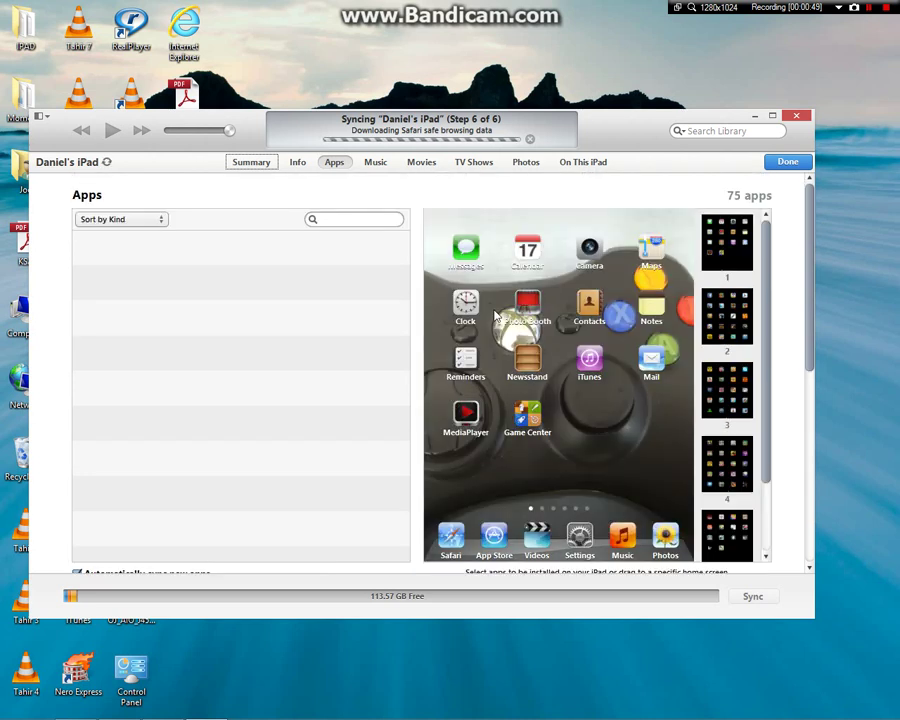
pyautogui.moveTo(468, 412)
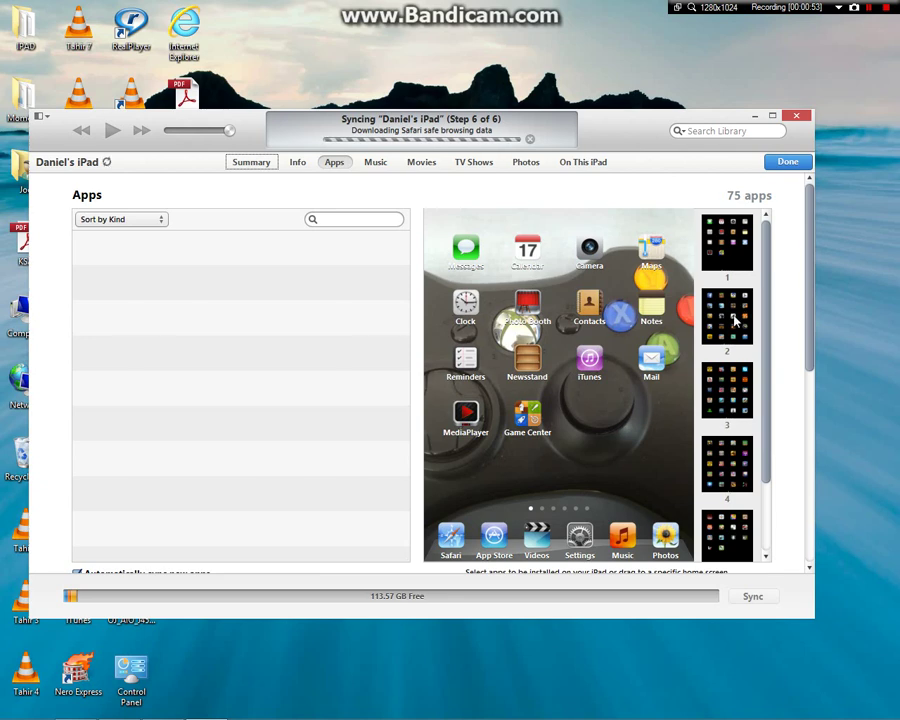
pyautogui.scroll(-6, 629, 348)
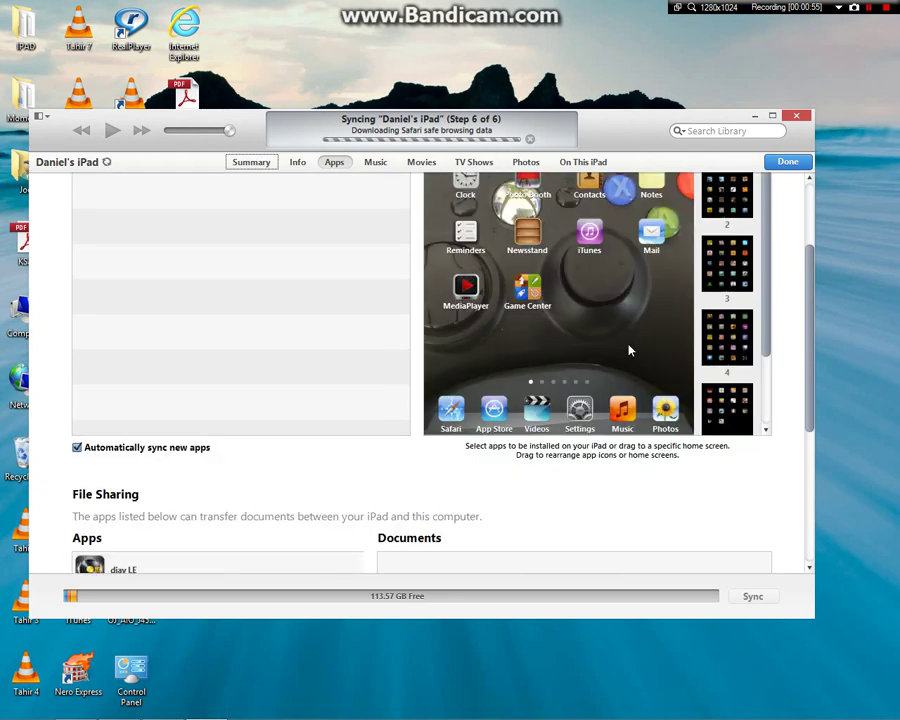
pyautogui.scroll(4, 482, 338)
pyautogui.scroll(-3, 185, 436)
pyautogui.scroll(-3, 237, 532)
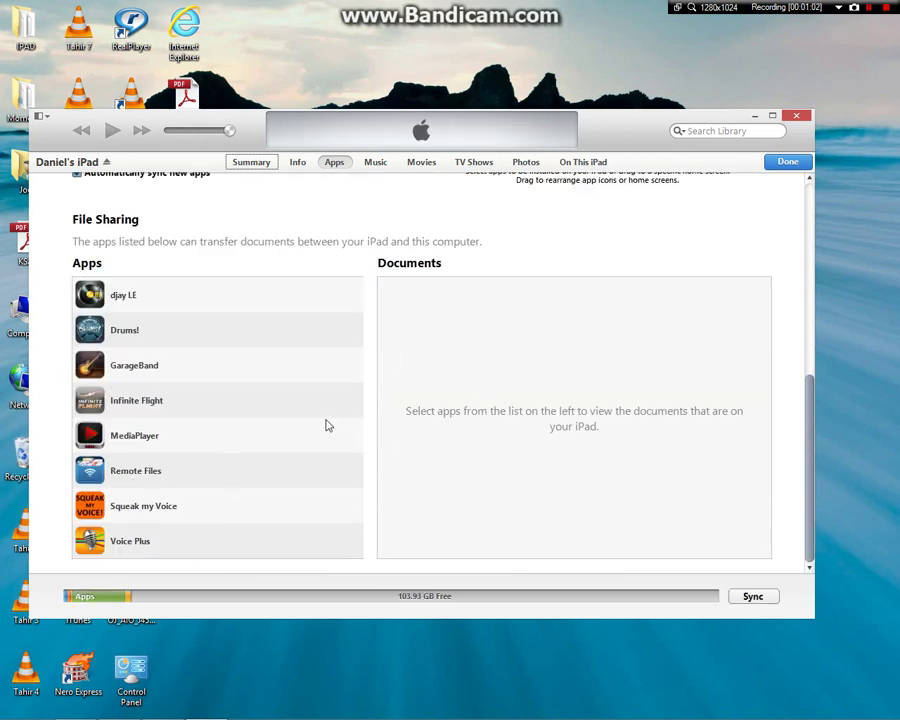
pyautogui.click(262, 436)
# - Switch to File Explorer and open the Movies folder inside Downloads
pyautogui.moveTo(80, 605)
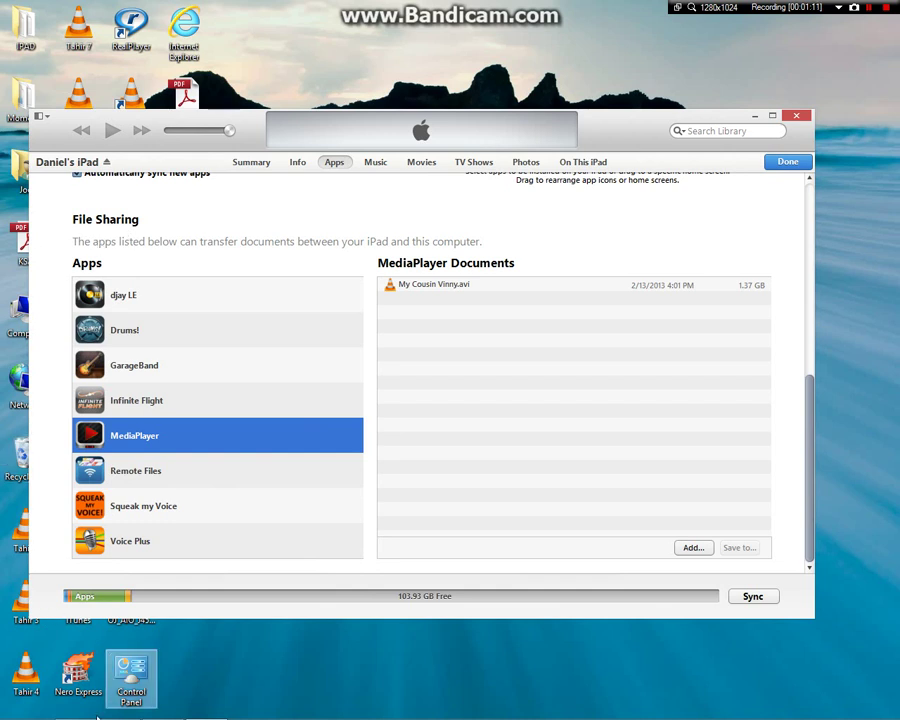
pyautogui.moveTo(57, 712)
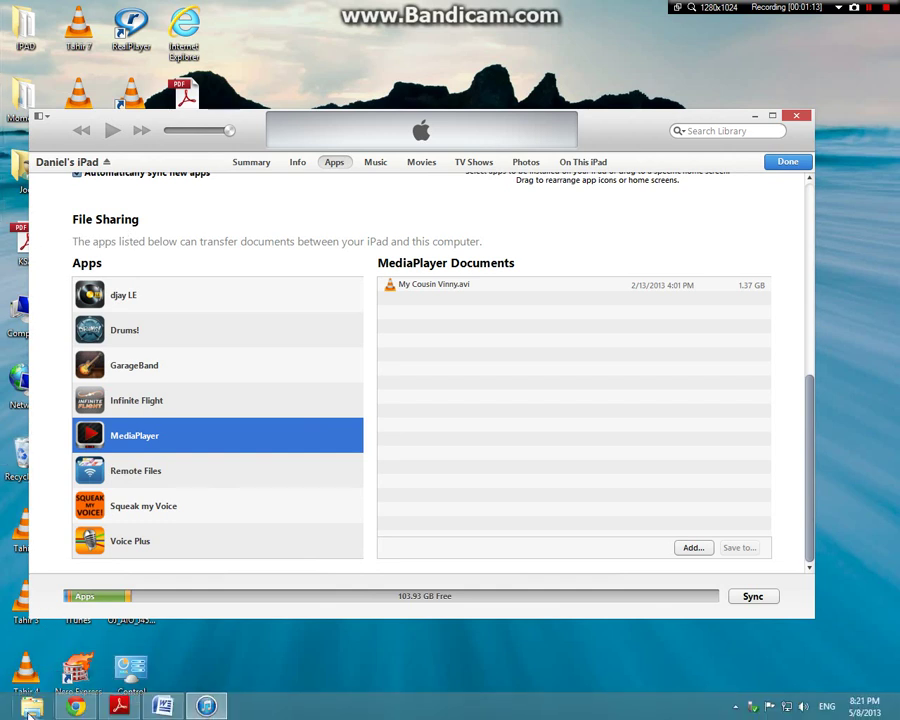
pyautogui.click(78, 672)
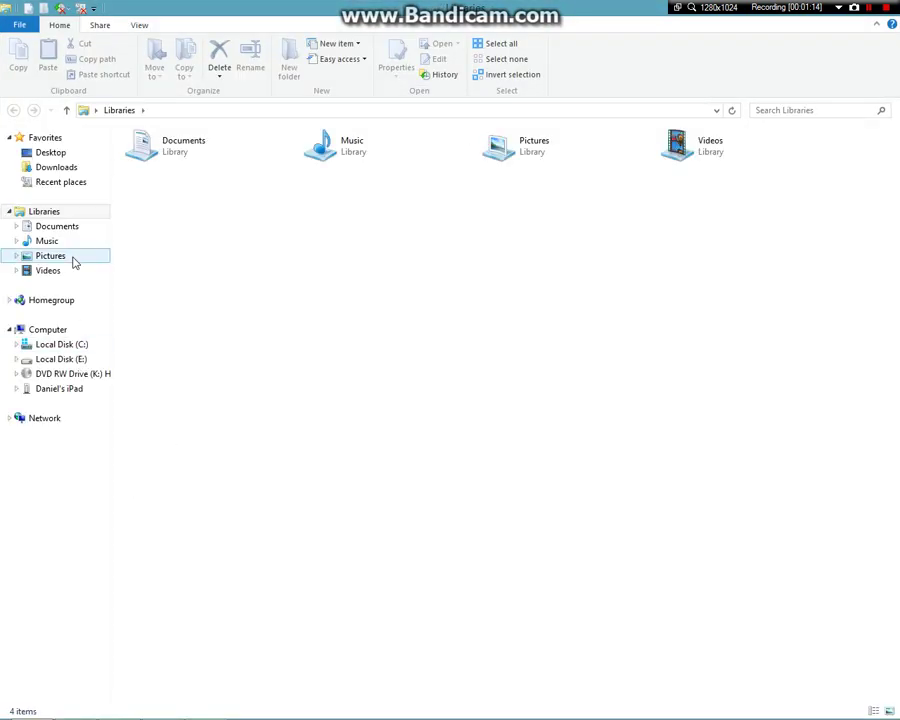
pyautogui.click(73, 257)
pyautogui.click(64, 167)
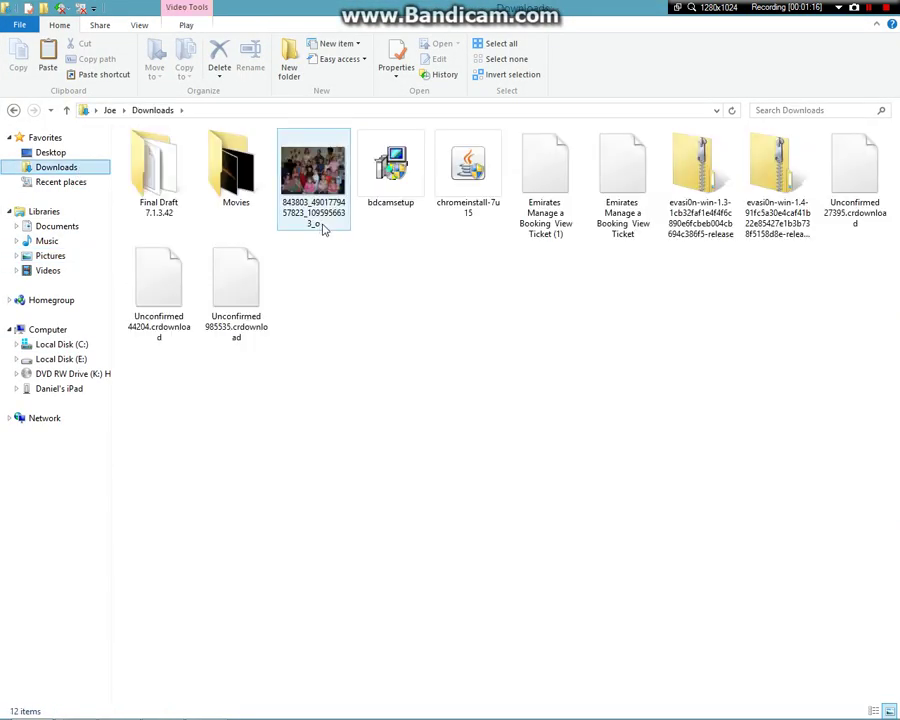
pyautogui.doubleClick(235, 172)
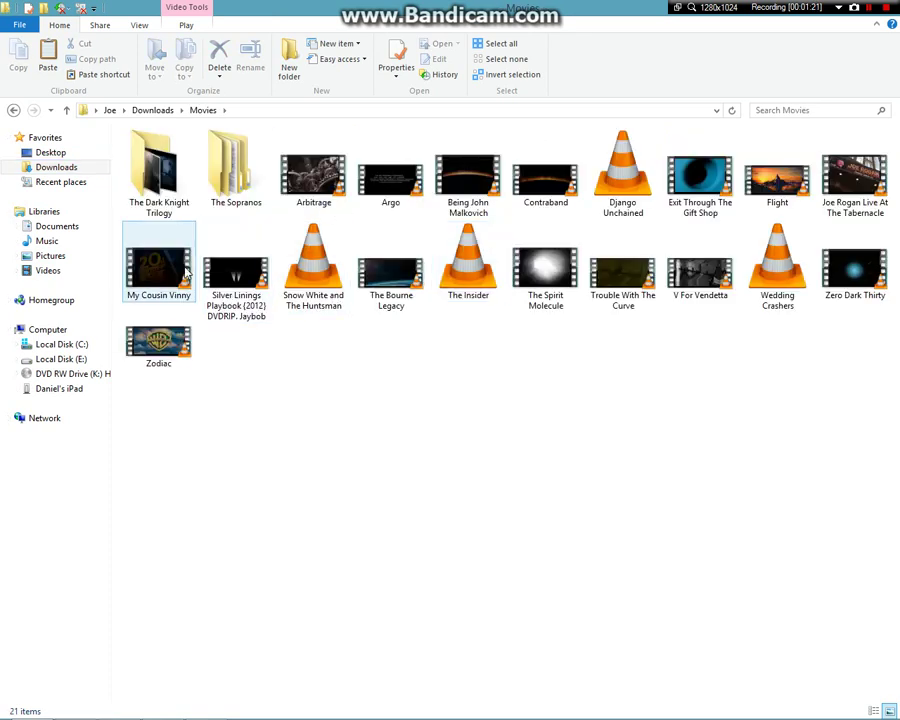
pyautogui.click(184, 272)
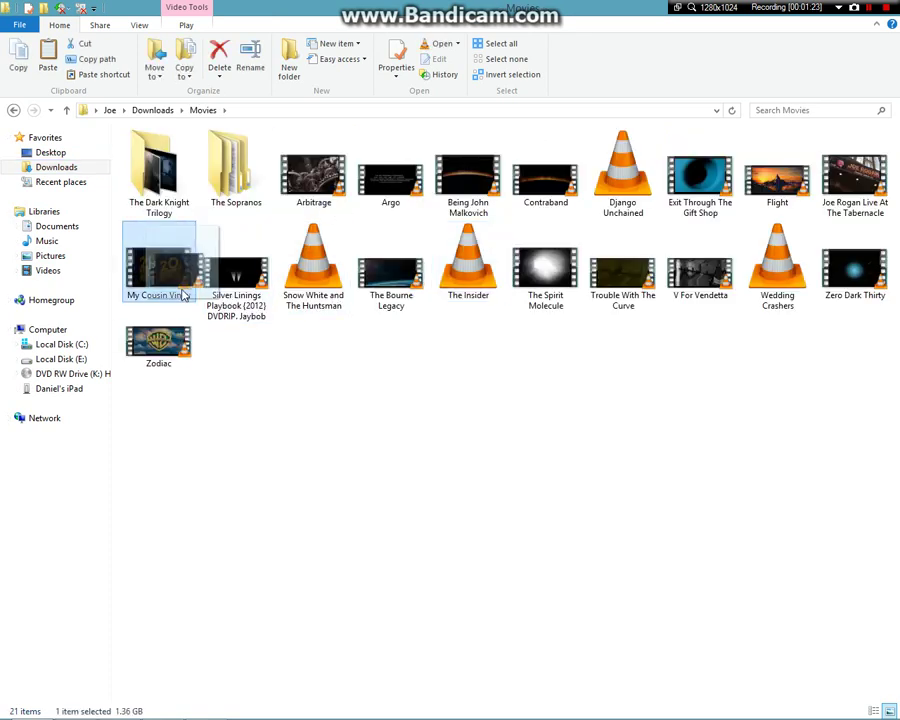
pyautogui.moveTo(200, 383); pyautogui.dragTo(860, 150)
pyautogui.click(530, 585)
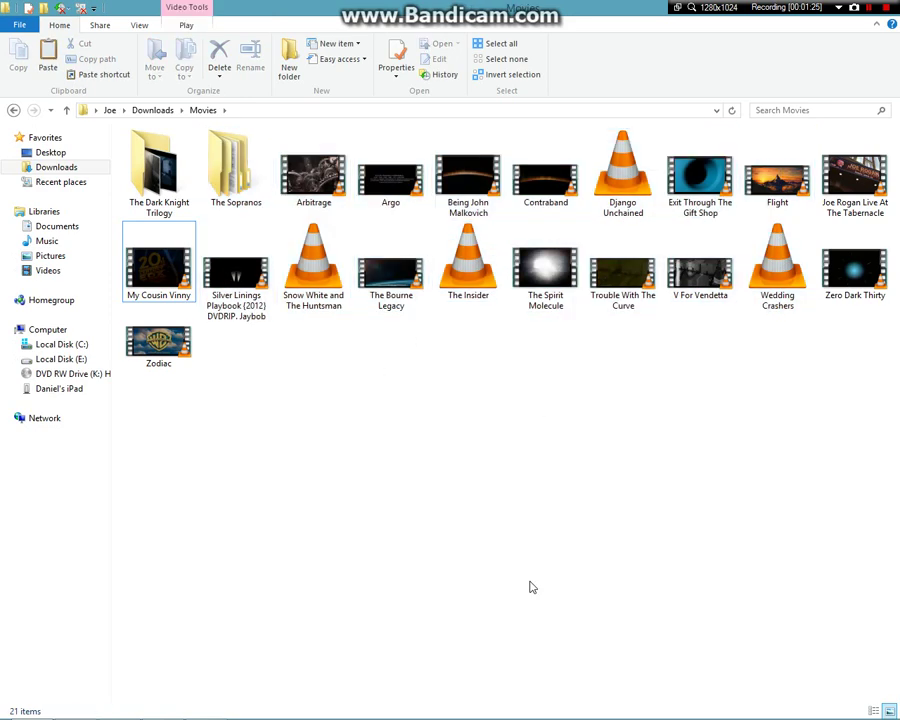
# - Switch back to iTunes and examine the shared documents of MediaPlayer, Remote Files, Squeak my Voice and Voice Plus
pyautogui.click(206, 706)
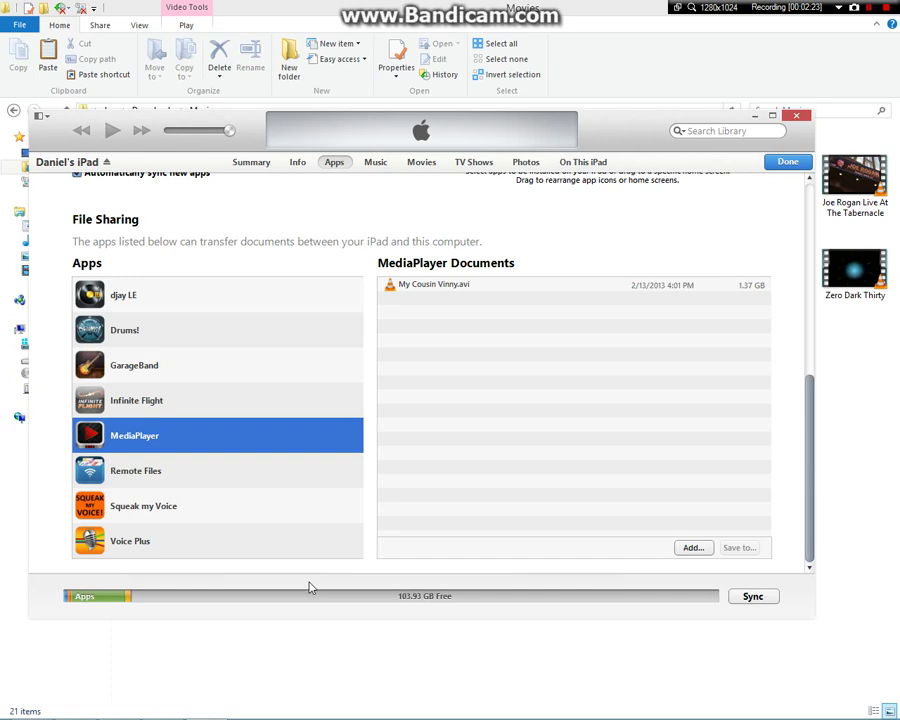
pyautogui.scroll(6, 317, 486)
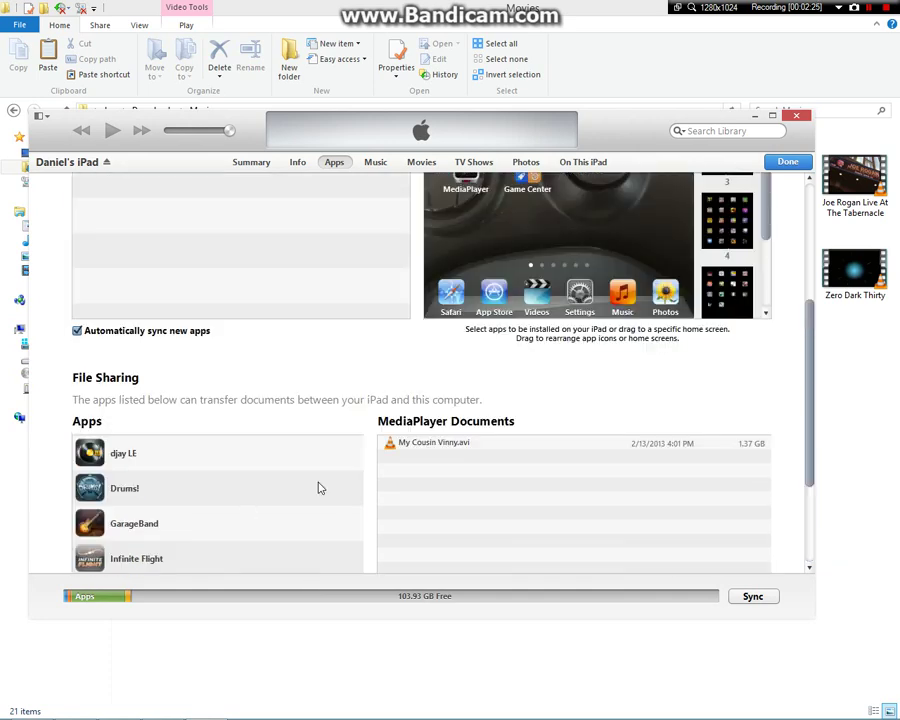
pyautogui.scroll(1, 300, 450)
pyautogui.scroll(-7, 189, 504)
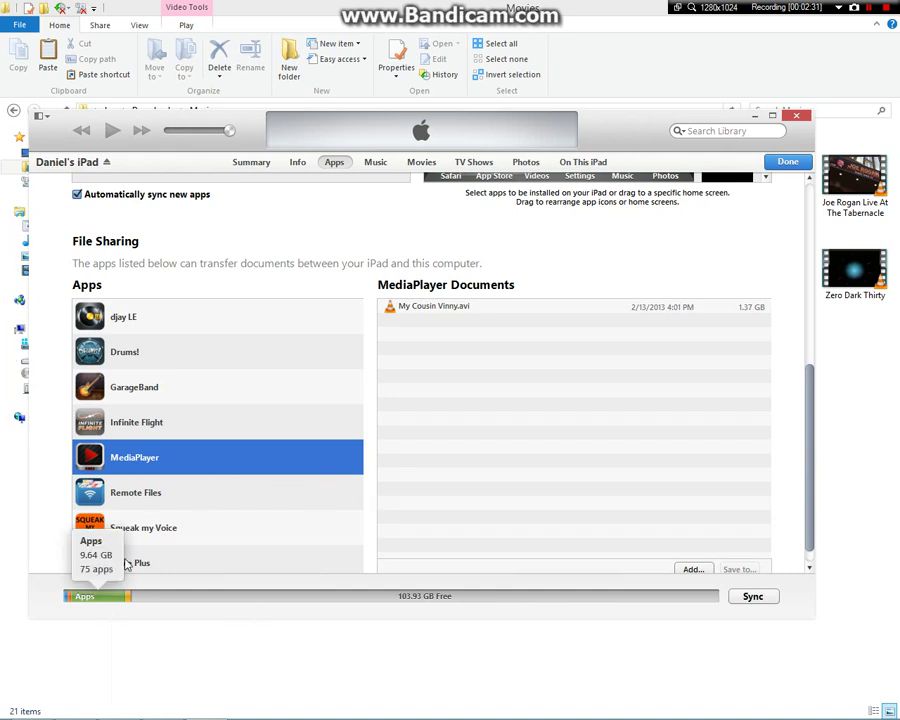
pyautogui.click(240, 520)
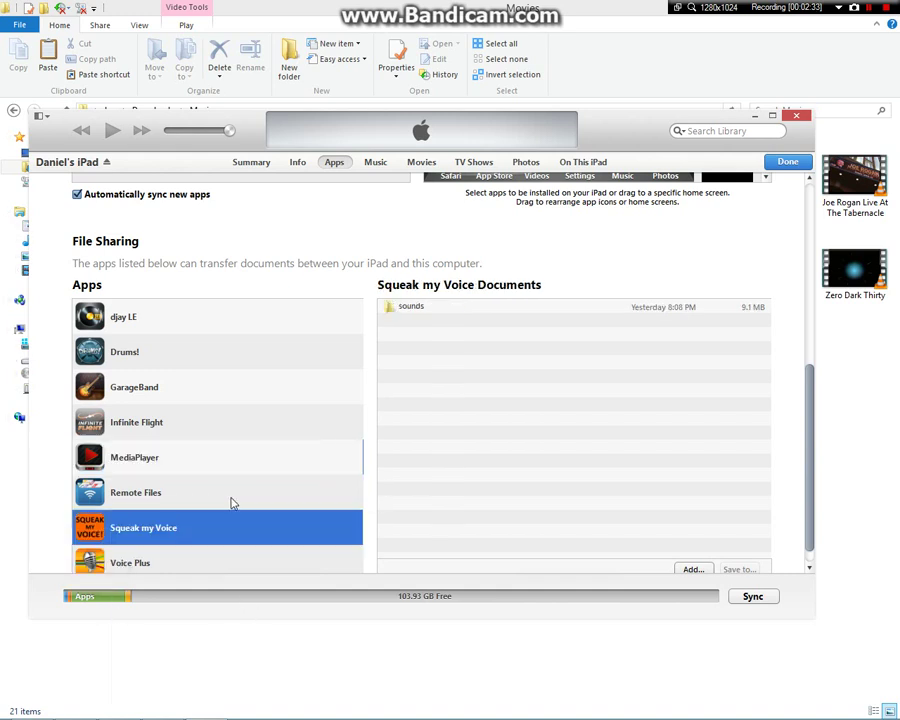
pyautogui.click(230, 492)
pyautogui.click(226, 462)
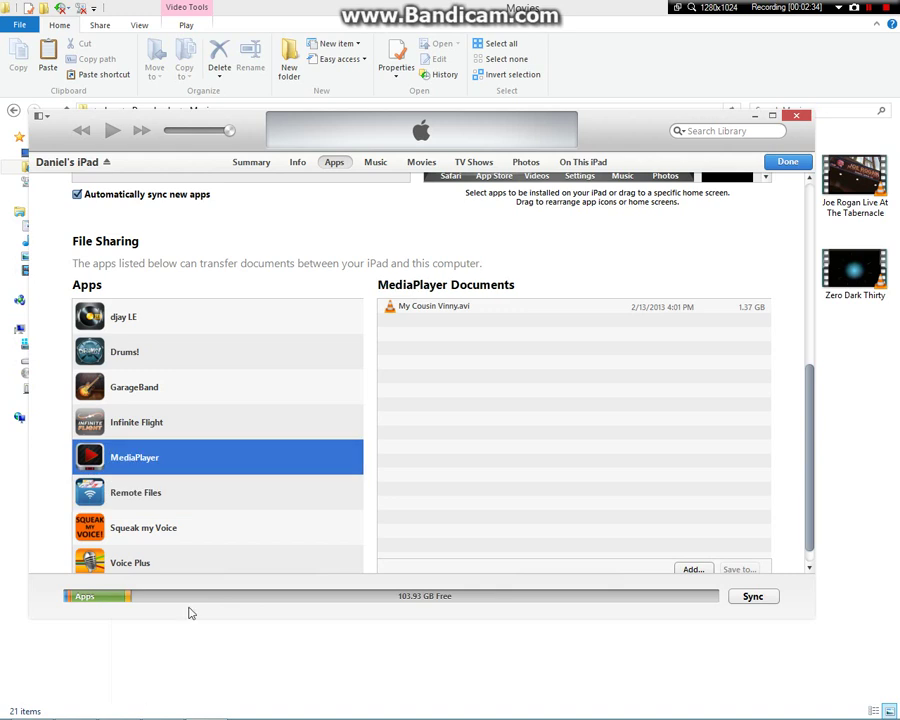
pyautogui.click(228, 556)
pyautogui.click(233, 530)
pyautogui.click(277, 458)
pyautogui.click(281, 495)
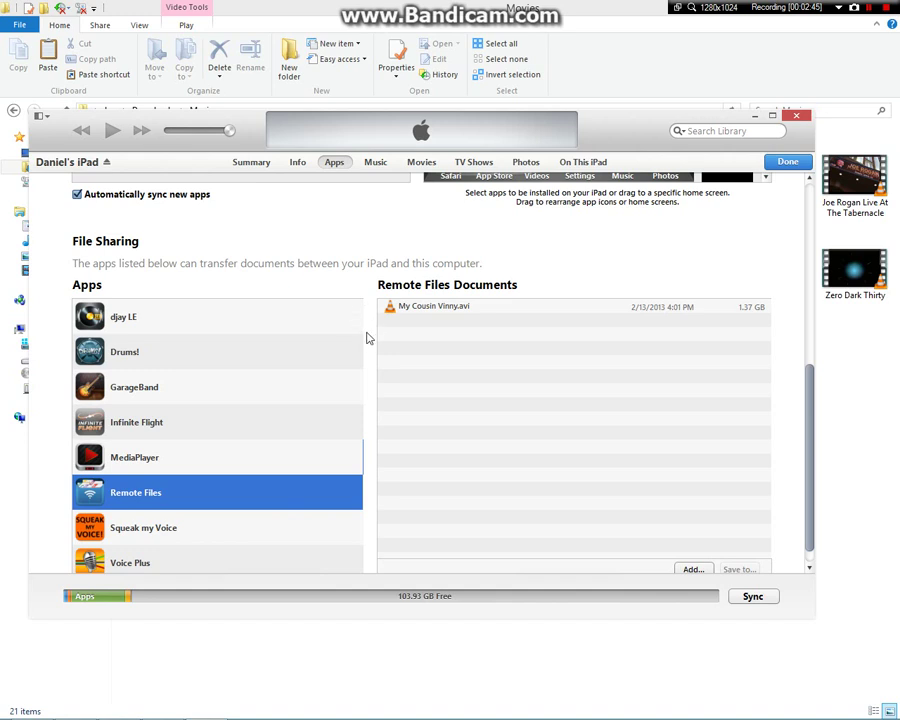
pyautogui.click(165, 462)
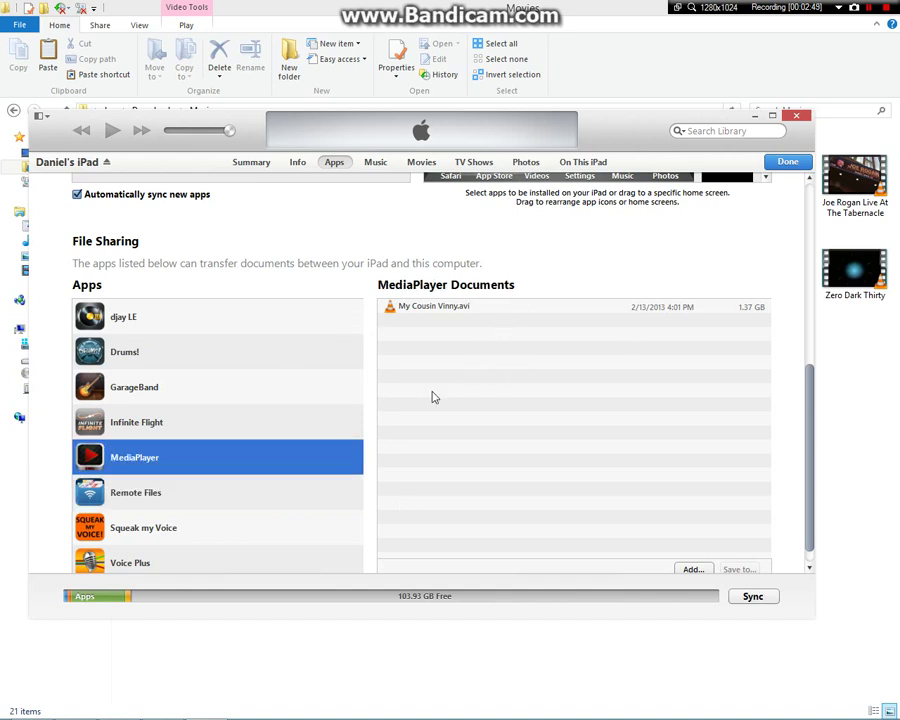
pyautogui.click(267, 524)
pyautogui.click(273, 506)
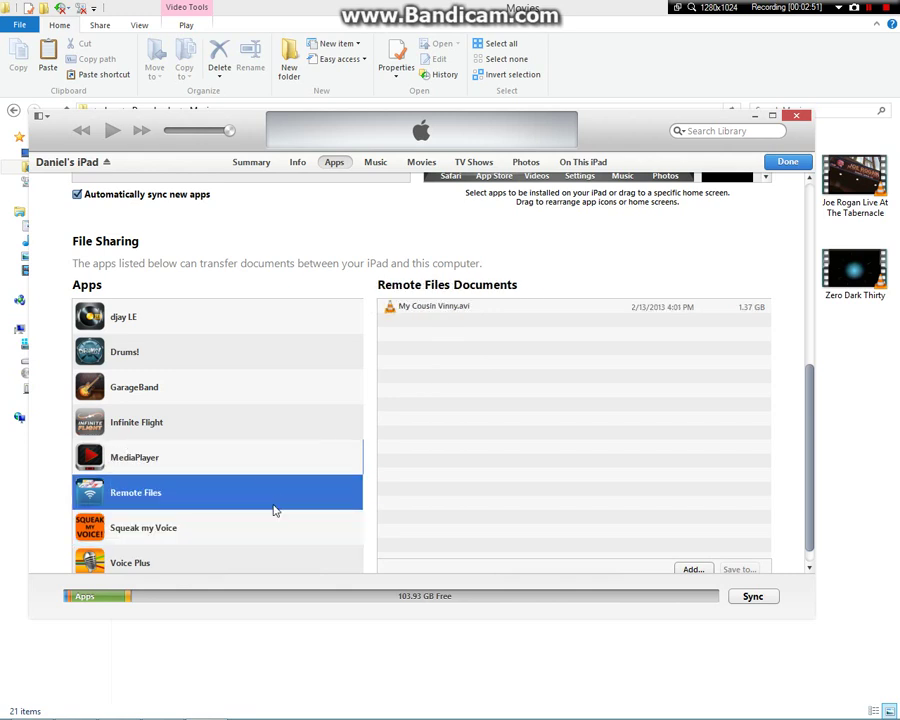
# - Leave the iPad's page, then close iTunes and the Movies folder window
pyautogui.click(787, 163)
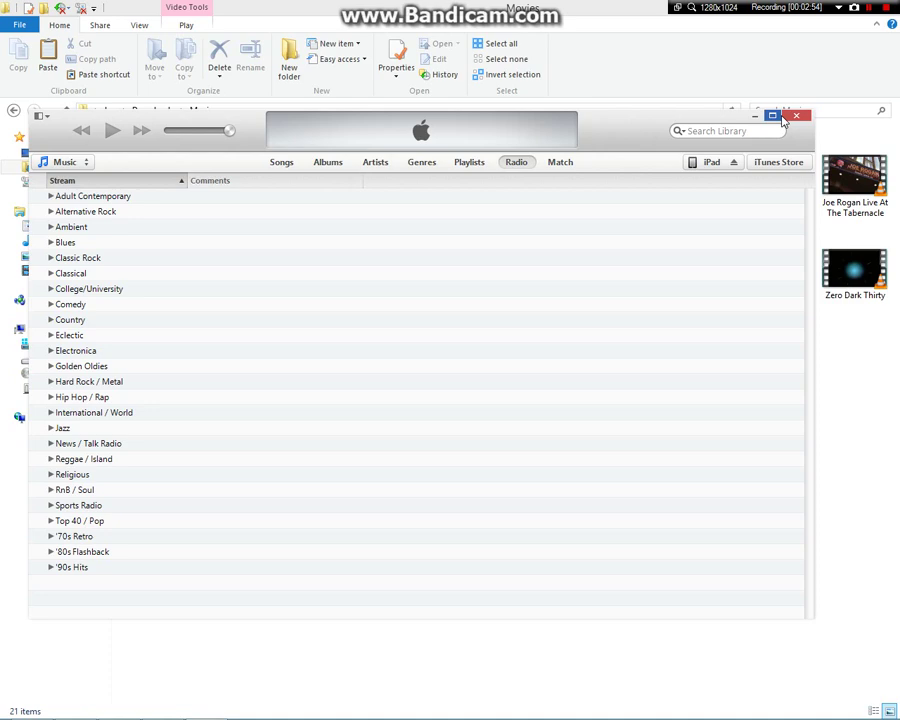
pyautogui.click(793, 117)
pyautogui.moveTo(556, 28); pyautogui.dragTo(370, 325)
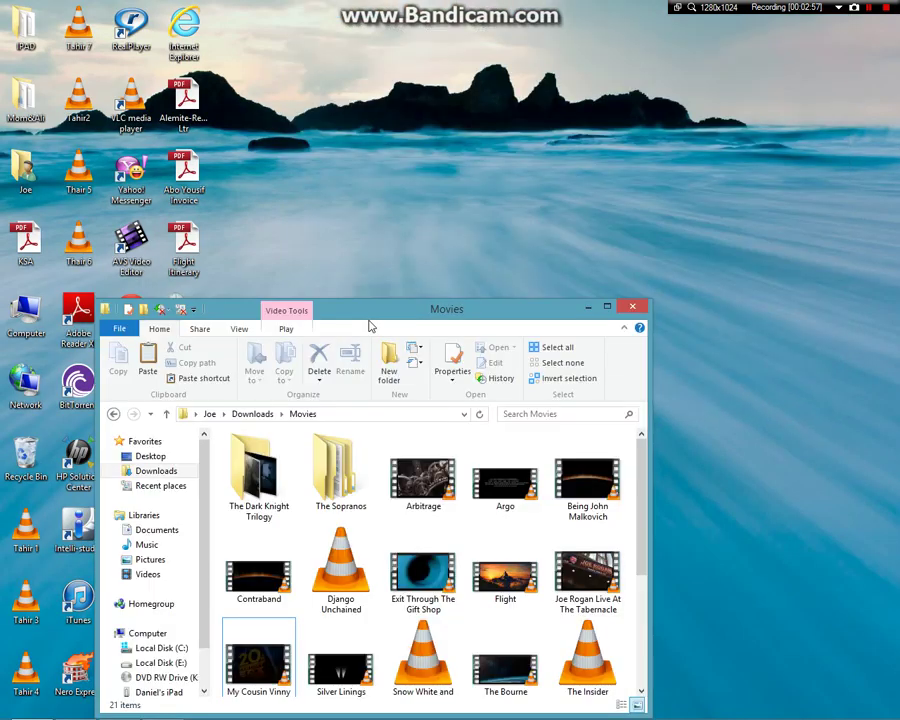
pyautogui.click(632, 306)
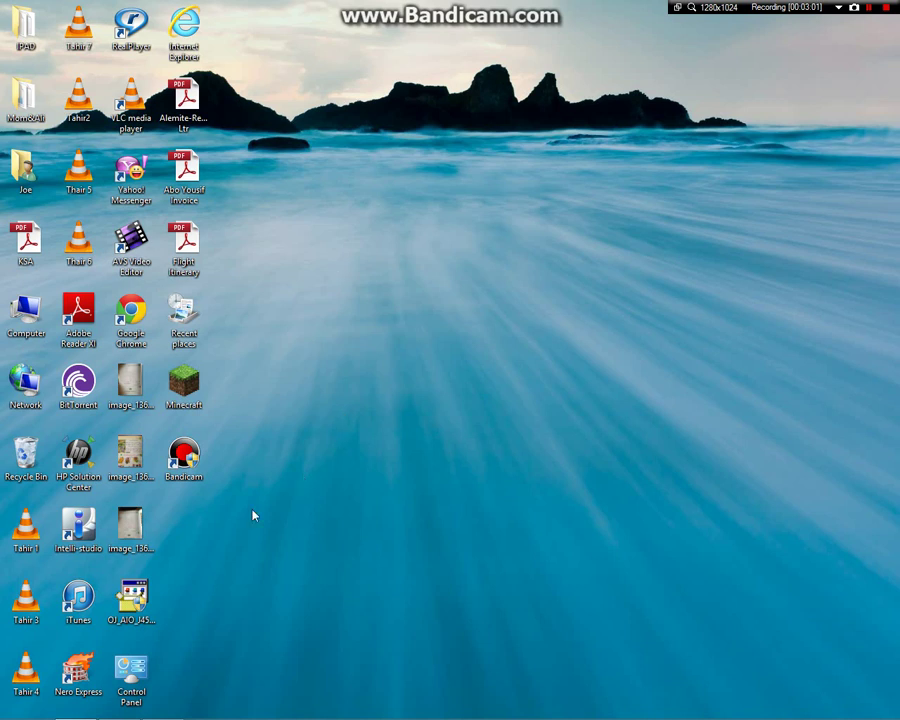
pyautogui.moveTo(254, 496); pyautogui.dragTo(195, 330)
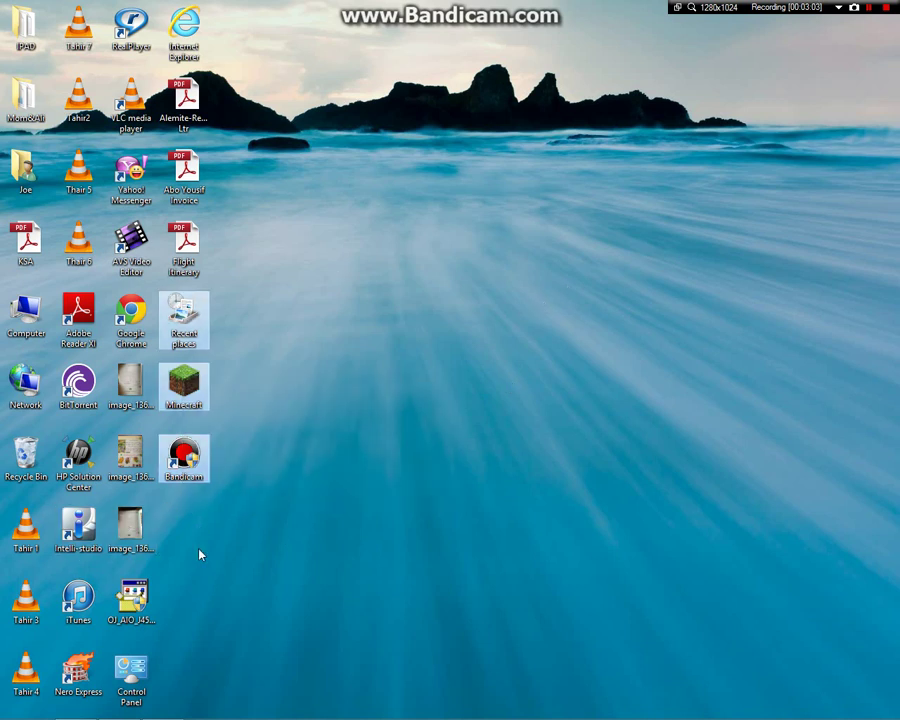
pyautogui.moveTo(199, 549); pyautogui.dragTo(898, 278)
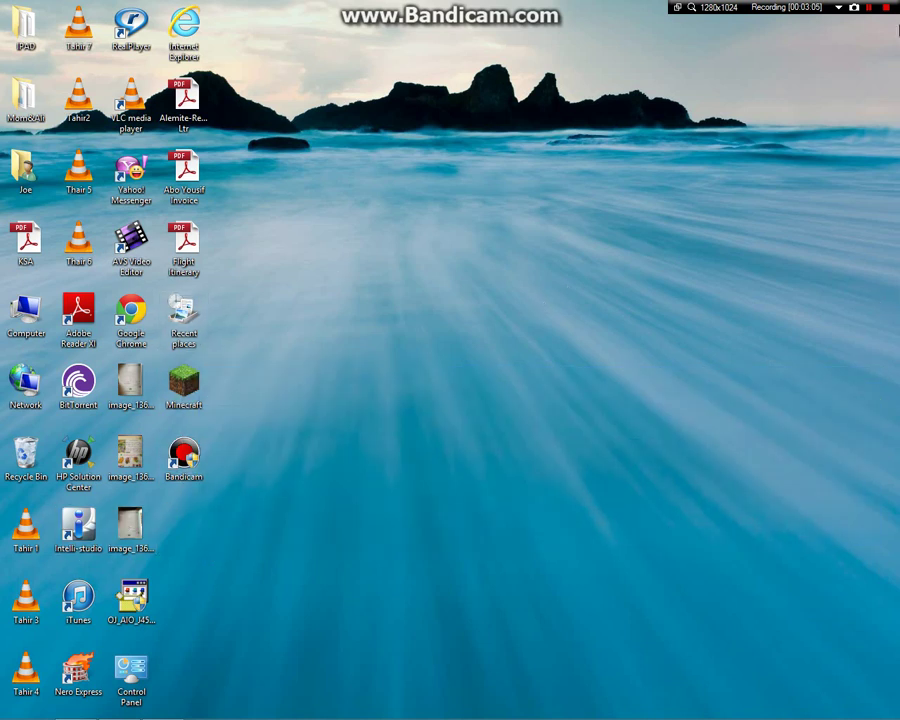
pyautogui.moveTo(898, 20); pyautogui.dragTo(428, 452)
pyautogui.moveTo(898, 2)
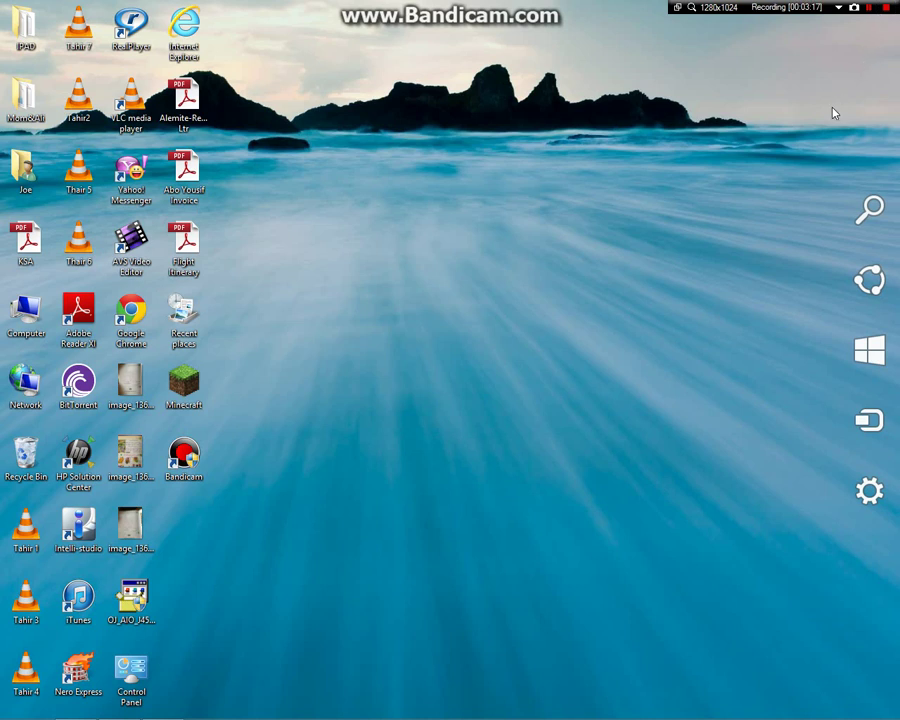